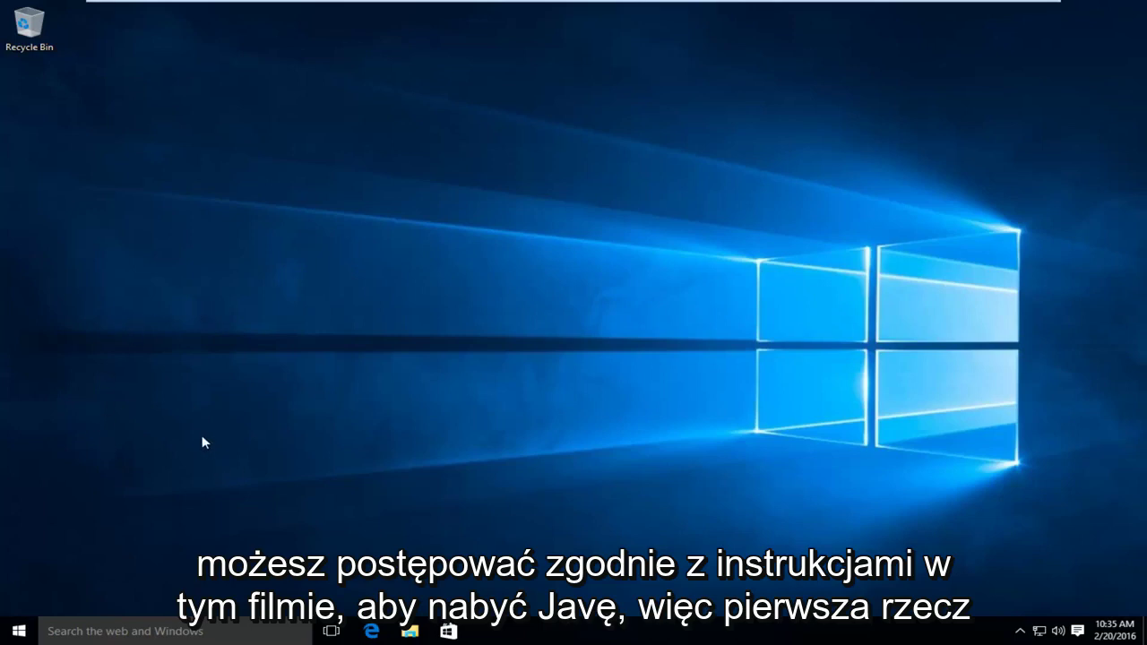
# Launch Internet Explorer from the Start menu and maximise its window.
pyautogui.click(19, 631)
pyautogui.write('internet')
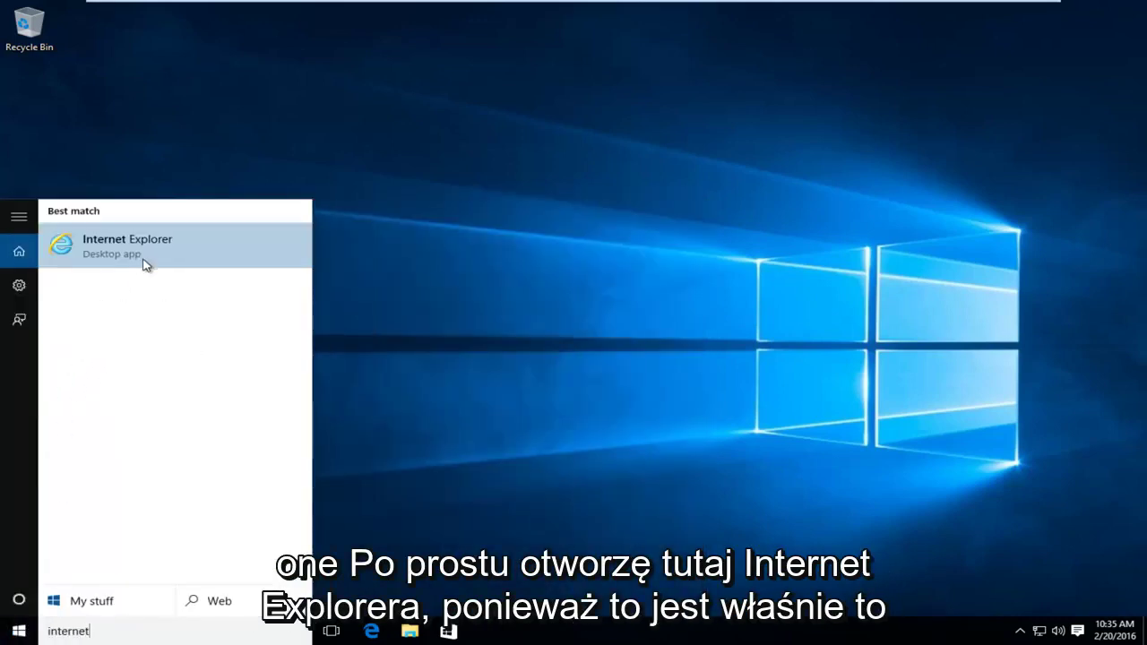
pyautogui.click(148, 258)
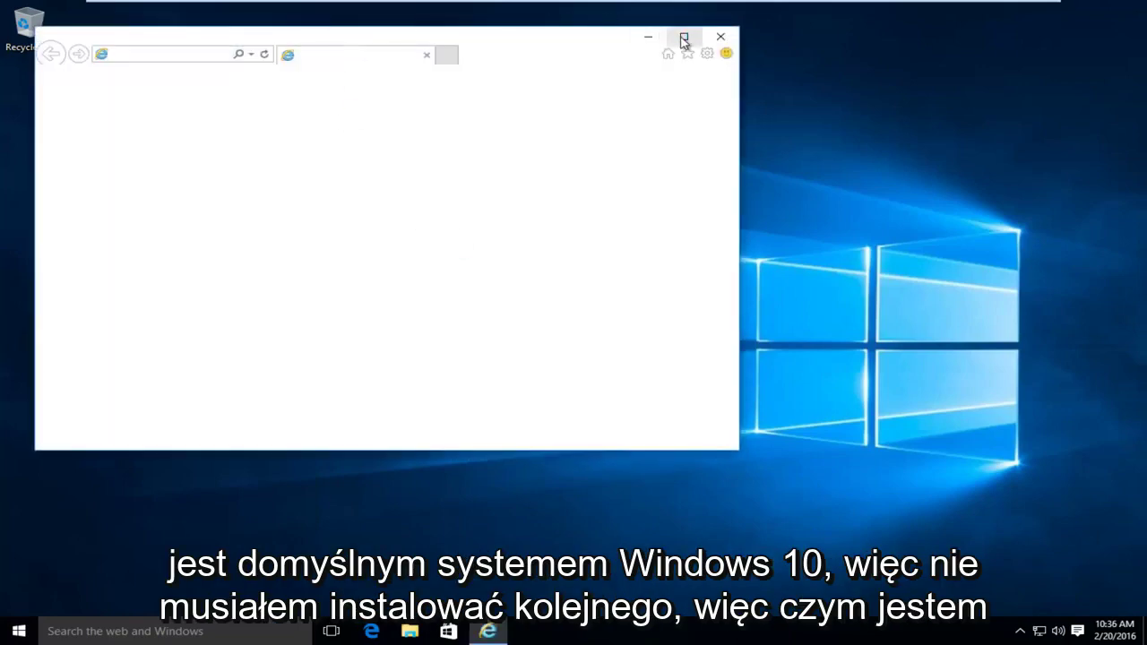
pyautogui.click(684, 37)
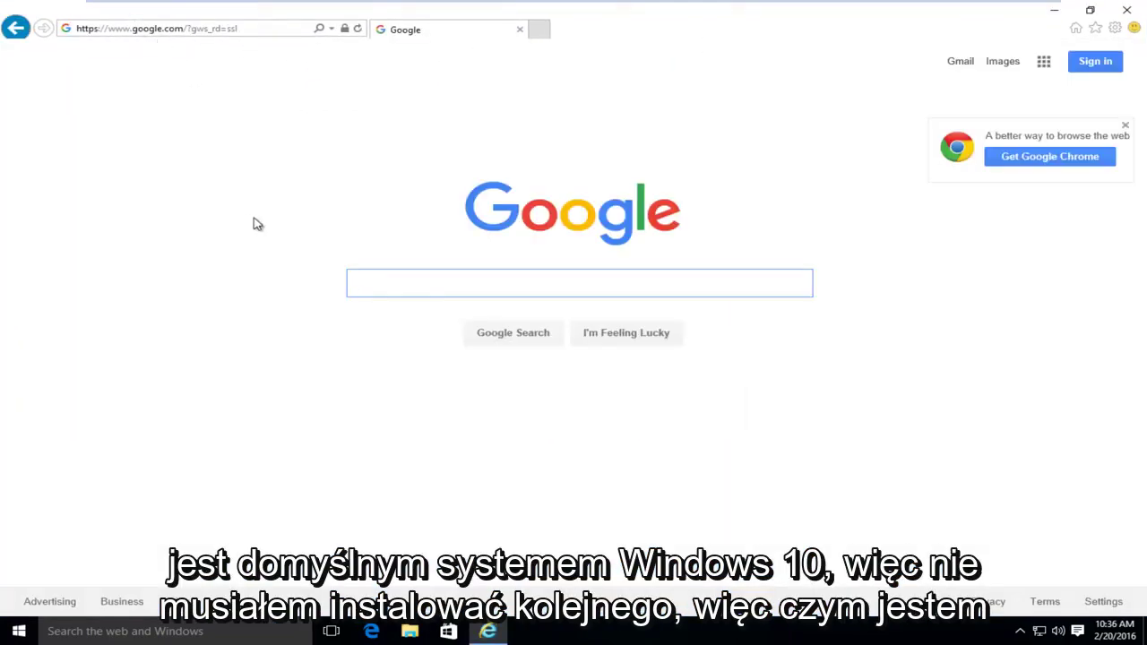
pyautogui.click(410, 281)
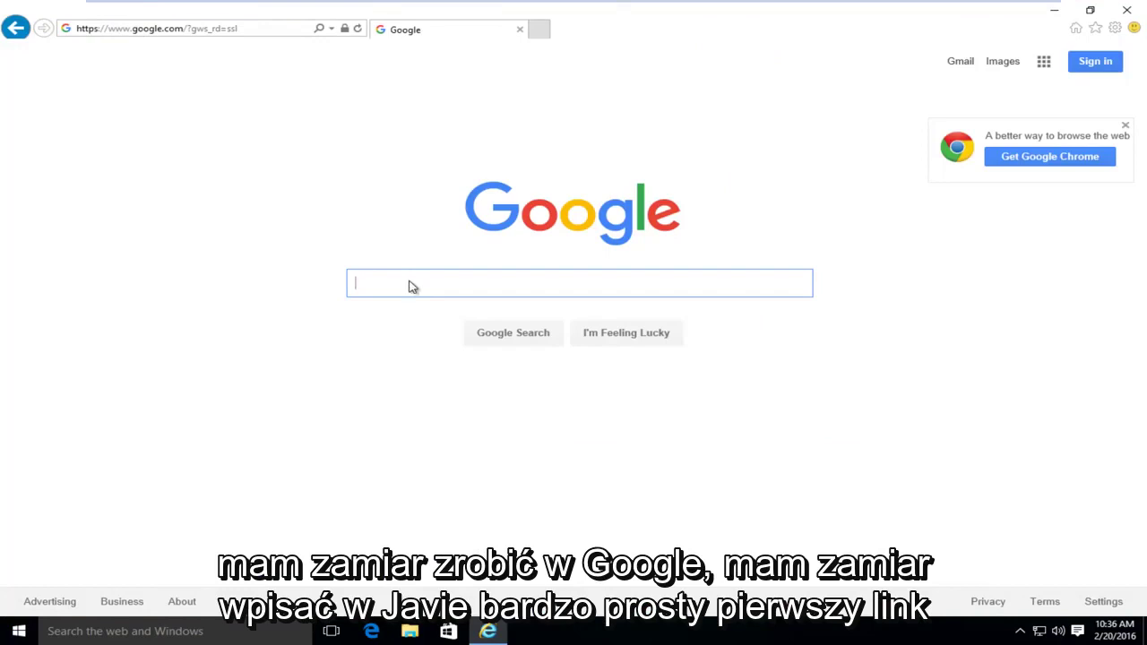
pyautogui.write('java')
pyautogui.press('Return')
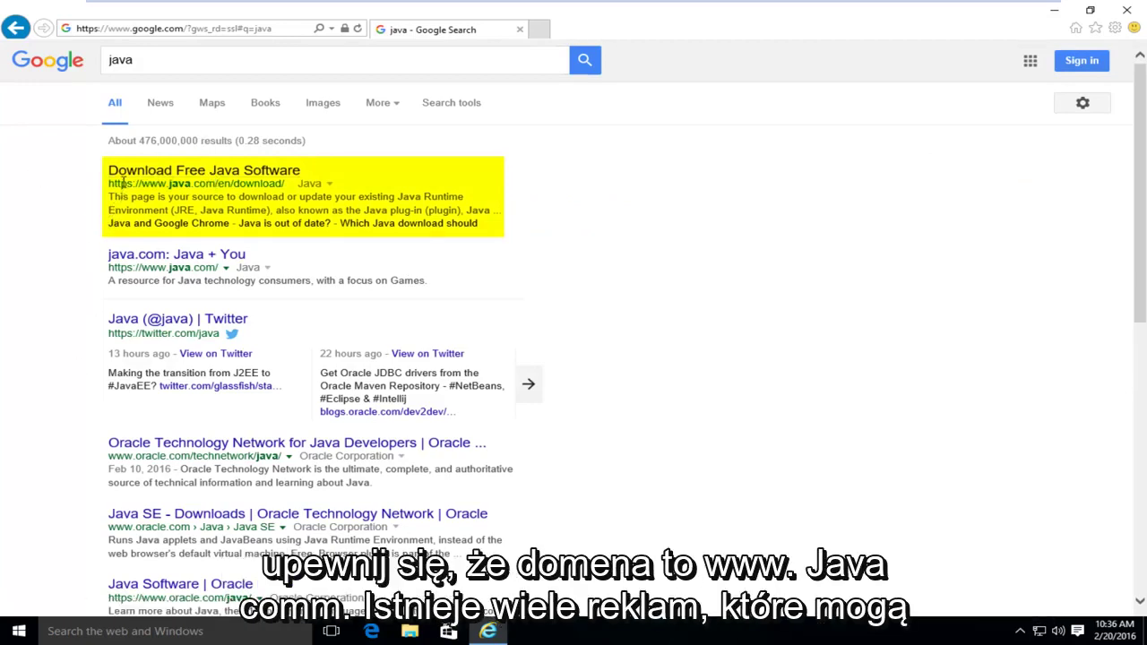
pyautogui.moveTo(140, 183); pyautogui.dragTo(215, 183)
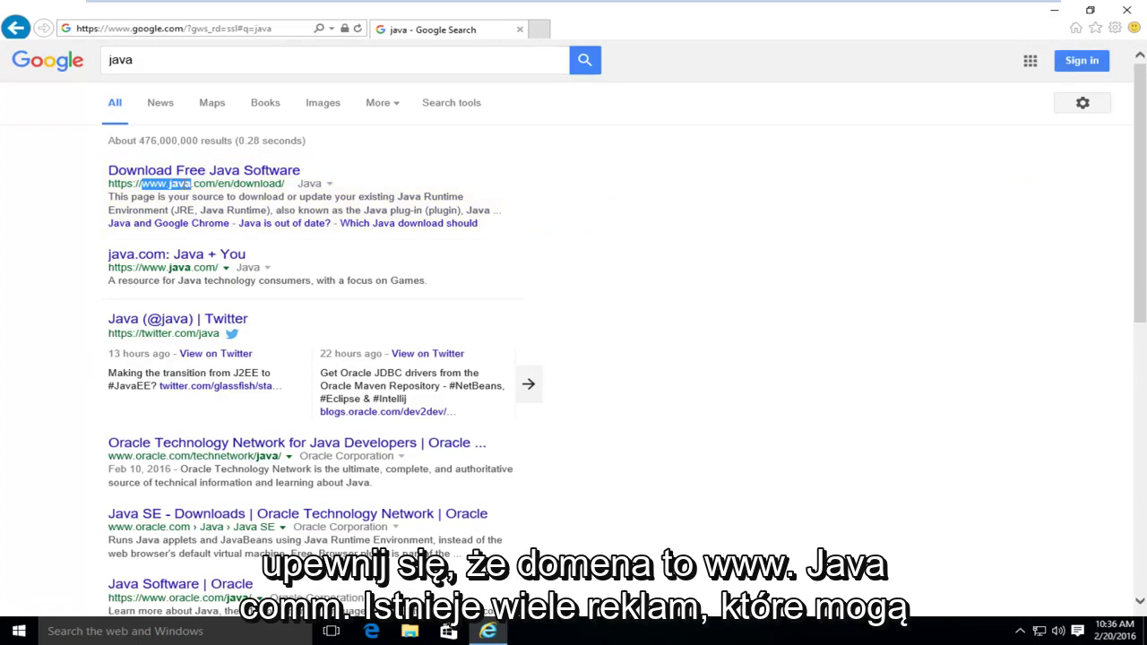
pyautogui.click(61, 208)
# Open java.com's Version 8 Update 73 download page and agree to start the Windows installer download.
pyautogui.click(166, 175)
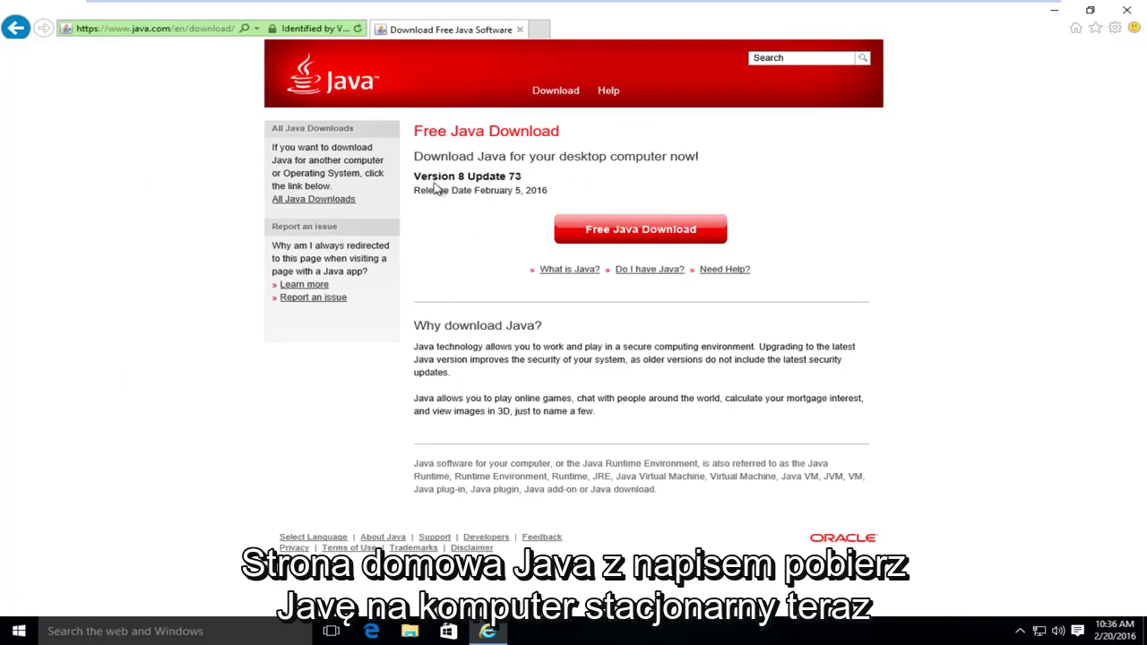
pyautogui.moveTo(414, 177); pyautogui.dragTo(515, 180)
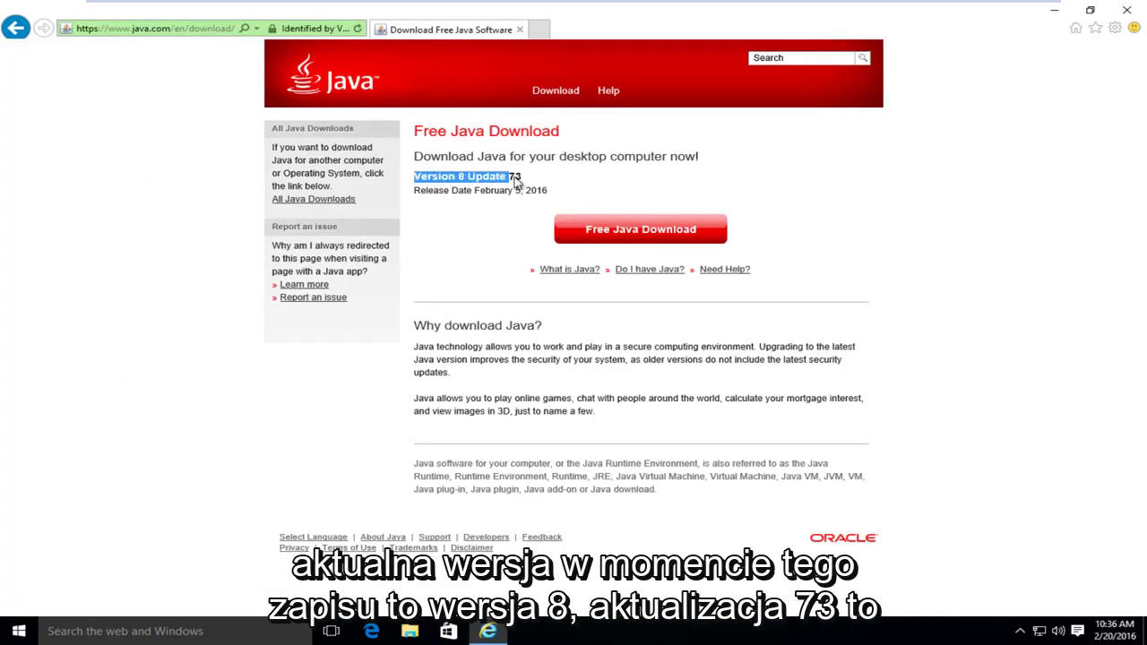
pyautogui.click(524, 182)
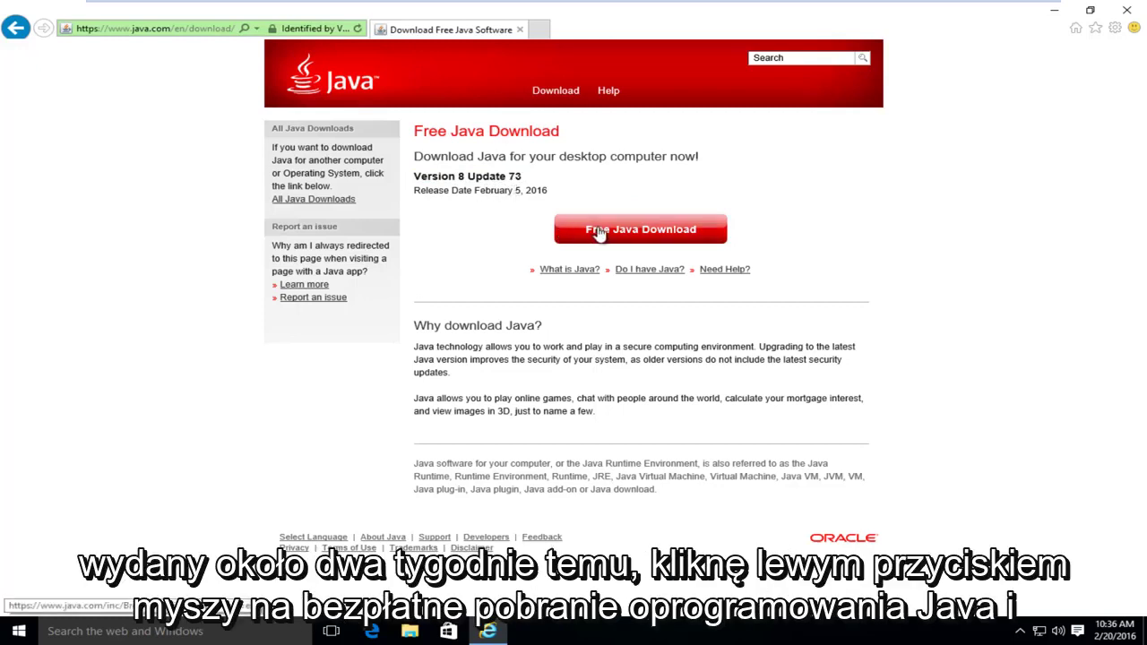
pyautogui.click(668, 233)
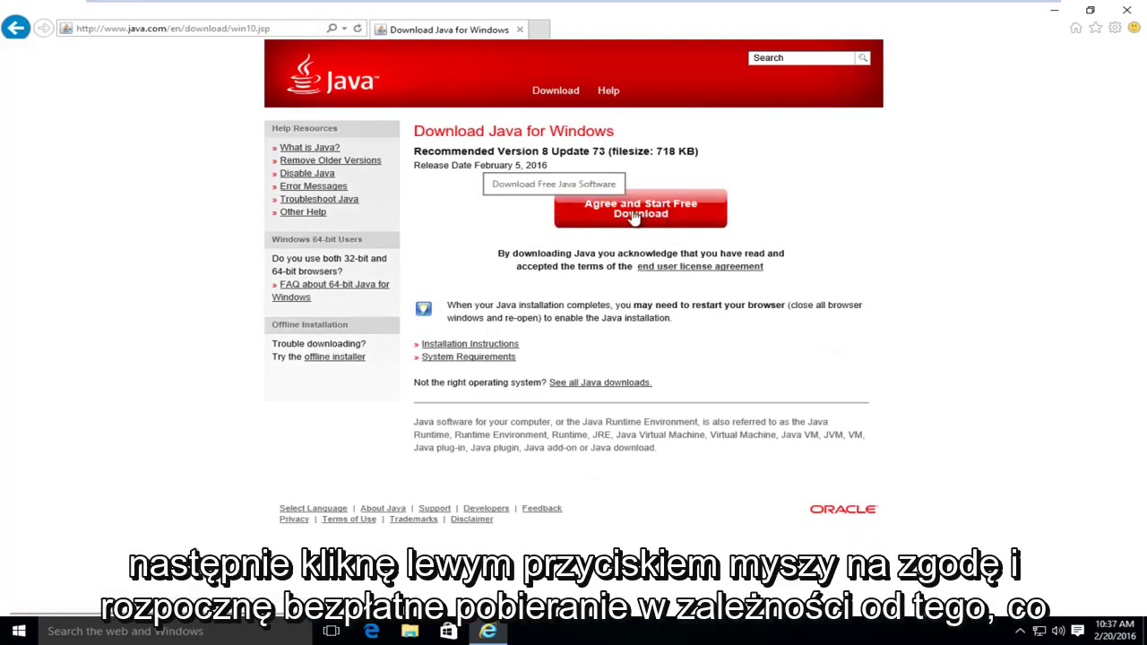
pyautogui.click(635, 218)
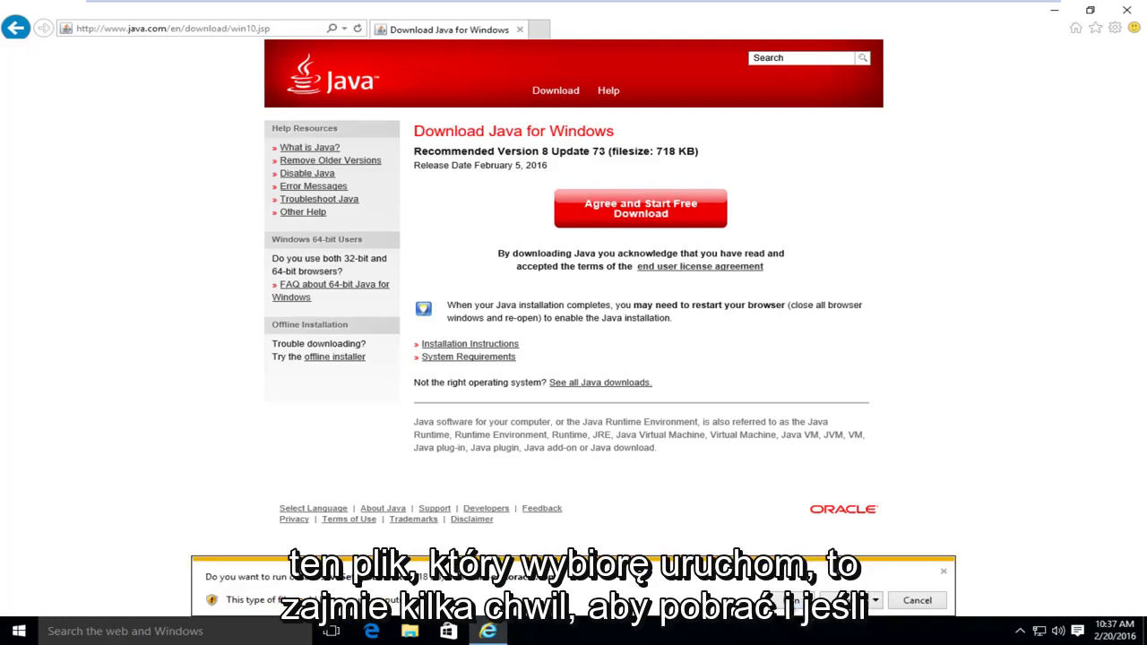
# Run the downloaded Java installer, allow it in User Account Control, and close Internet Explorer.
pyautogui.click(783, 601)
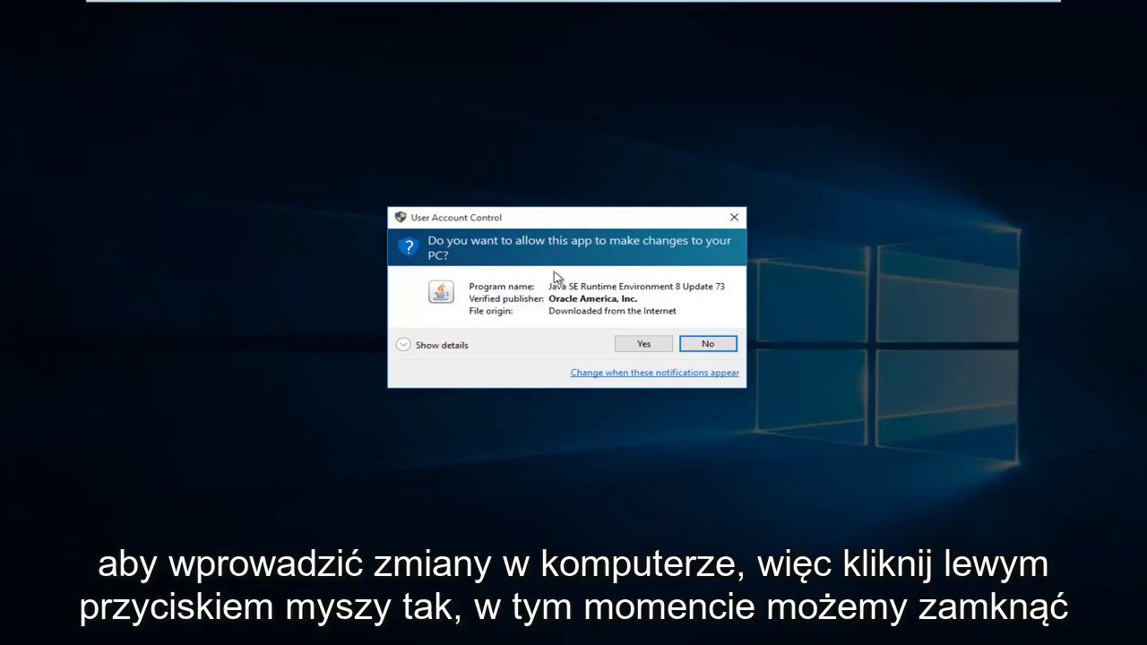
pyautogui.click(641, 345)
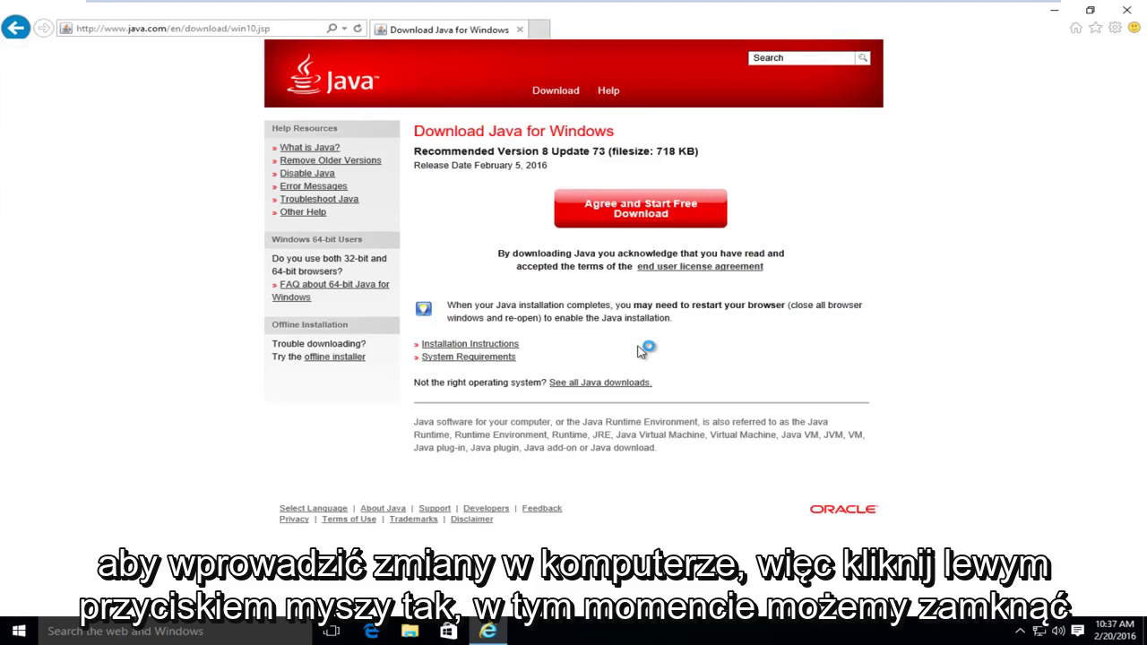
pyautogui.click(1126, 10)
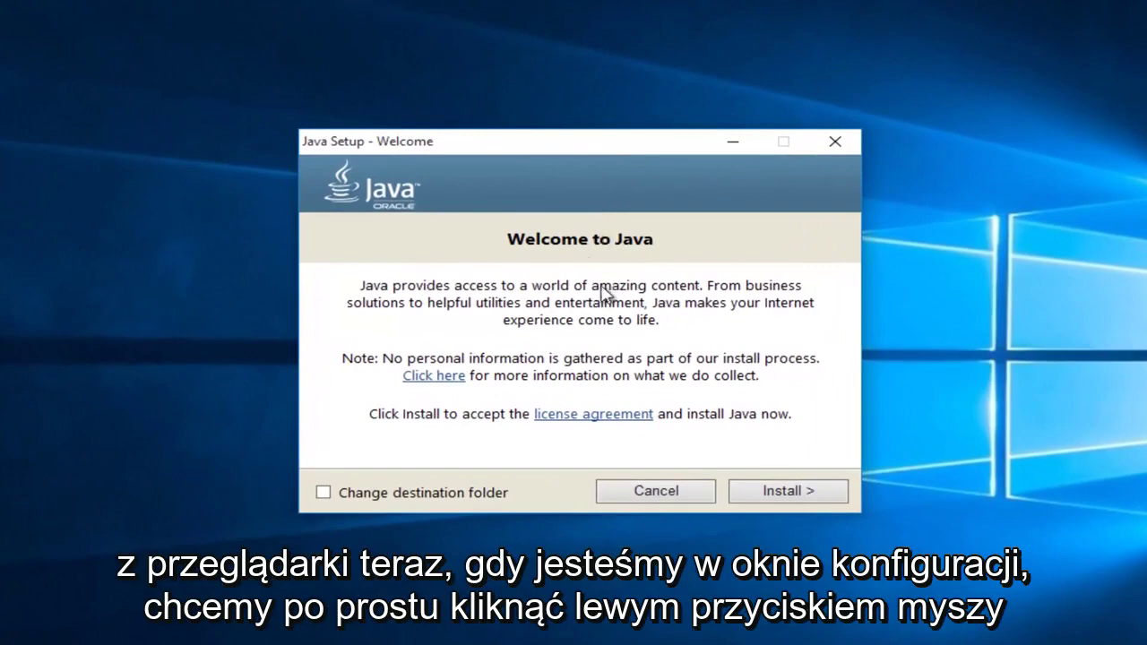
# Start the Java install, declining to make Yahoo the browser homepage and search engine.
pyautogui.click(773, 498)
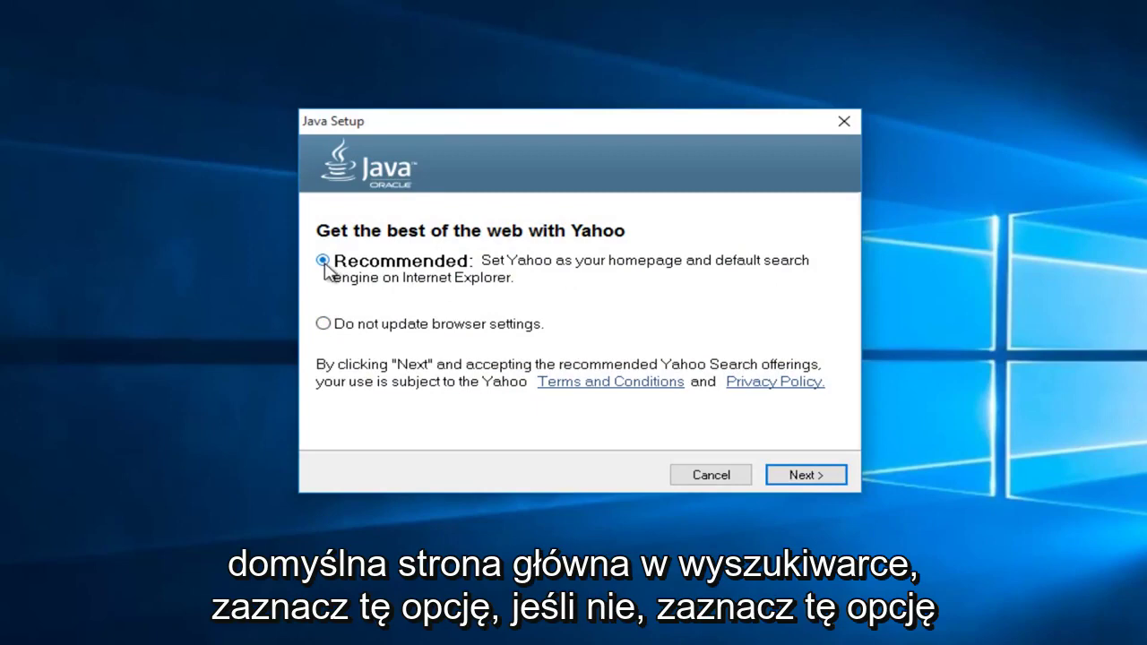
pyautogui.click(323, 324)
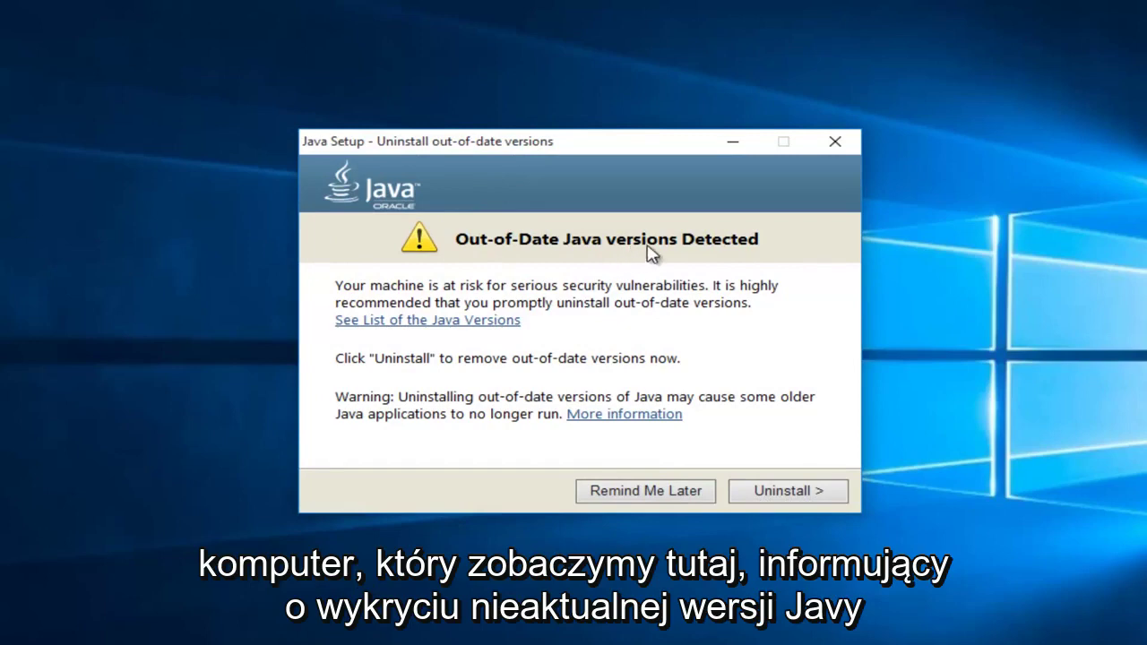
# Uninstall the out-of-date Java 8 Update 51.
pyautogui.click(803, 493)
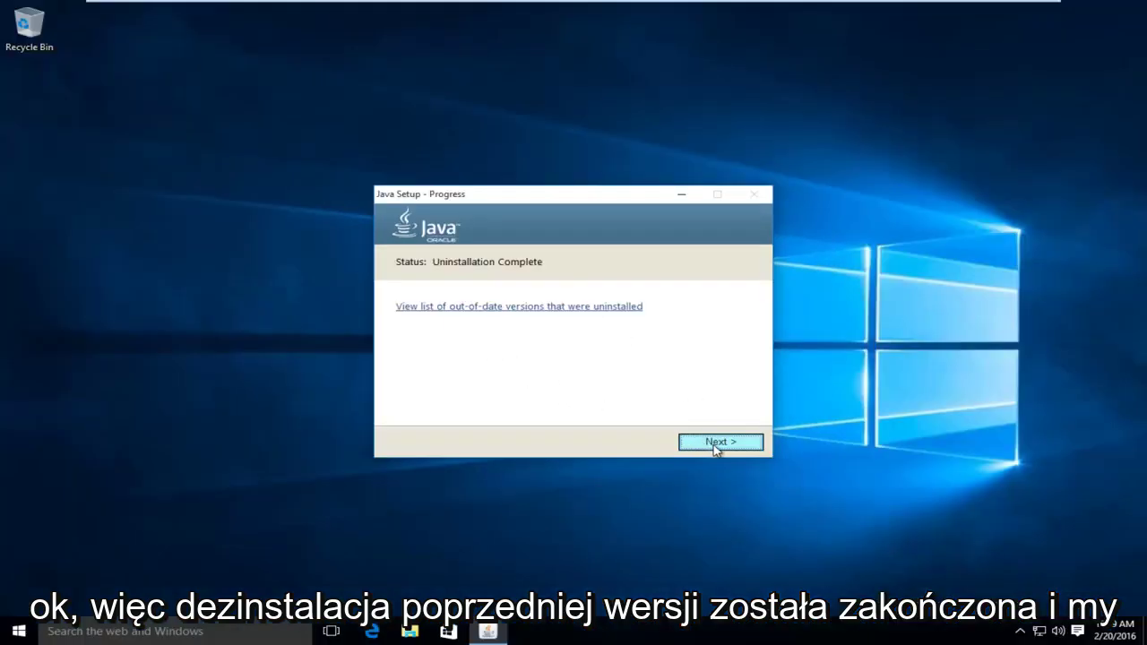
# Continue past the uninstallation summary to the final Java Setup screen, dismissing a stray desktop menu.
pyautogui.click(708, 443)
pyautogui.rightClick(710, 444)
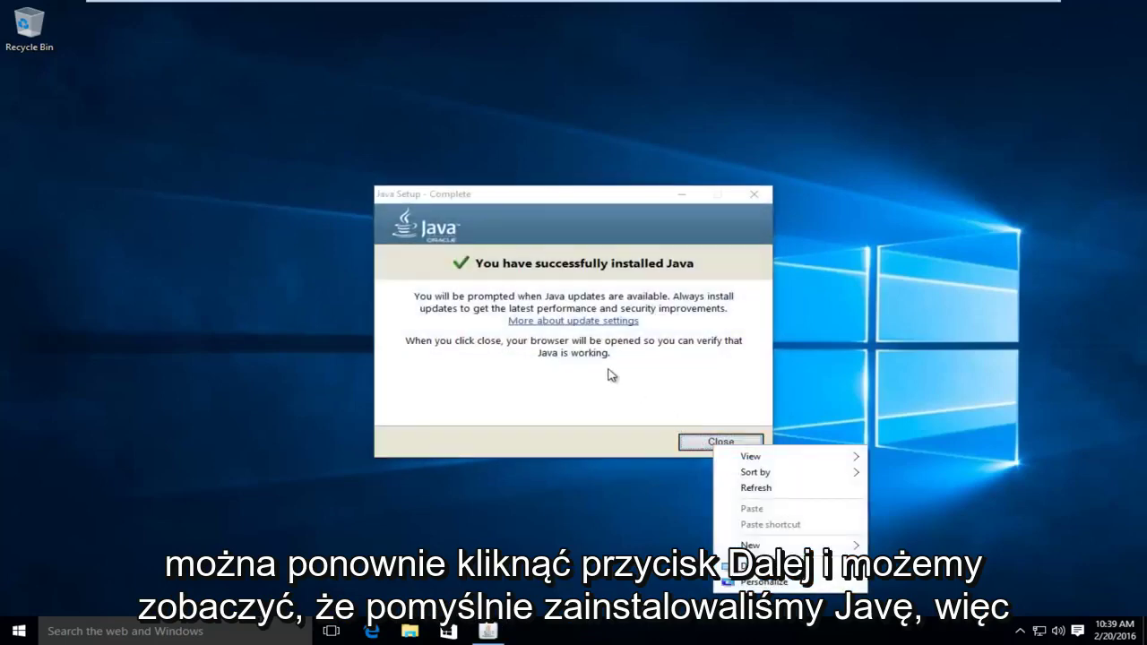
pyautogui.click(609, 376)
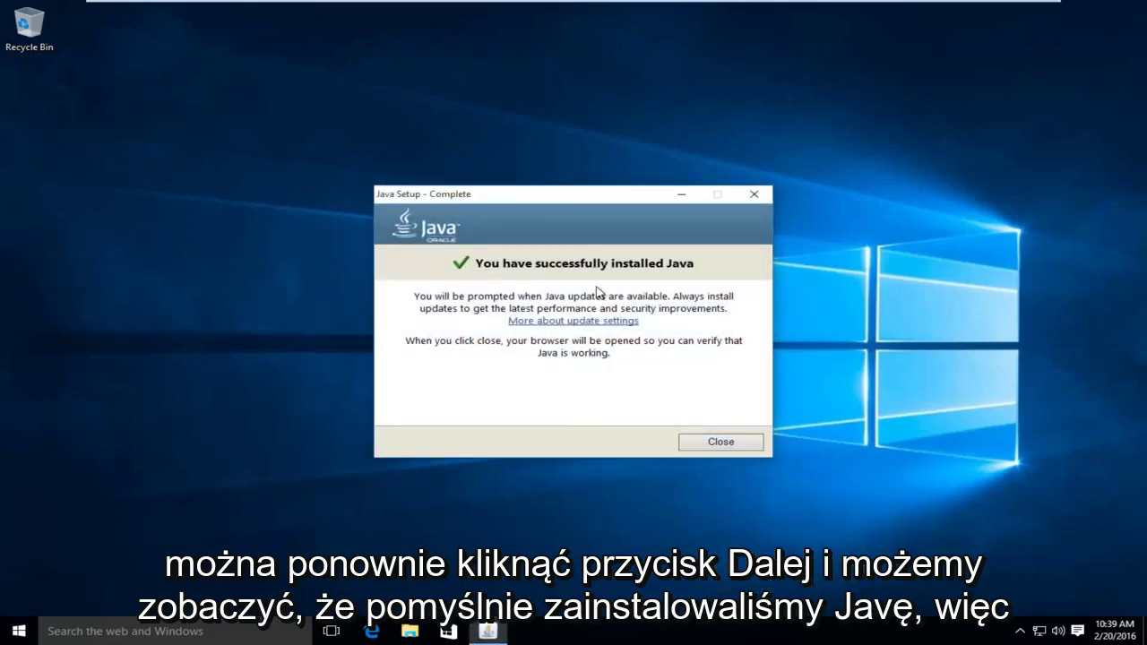